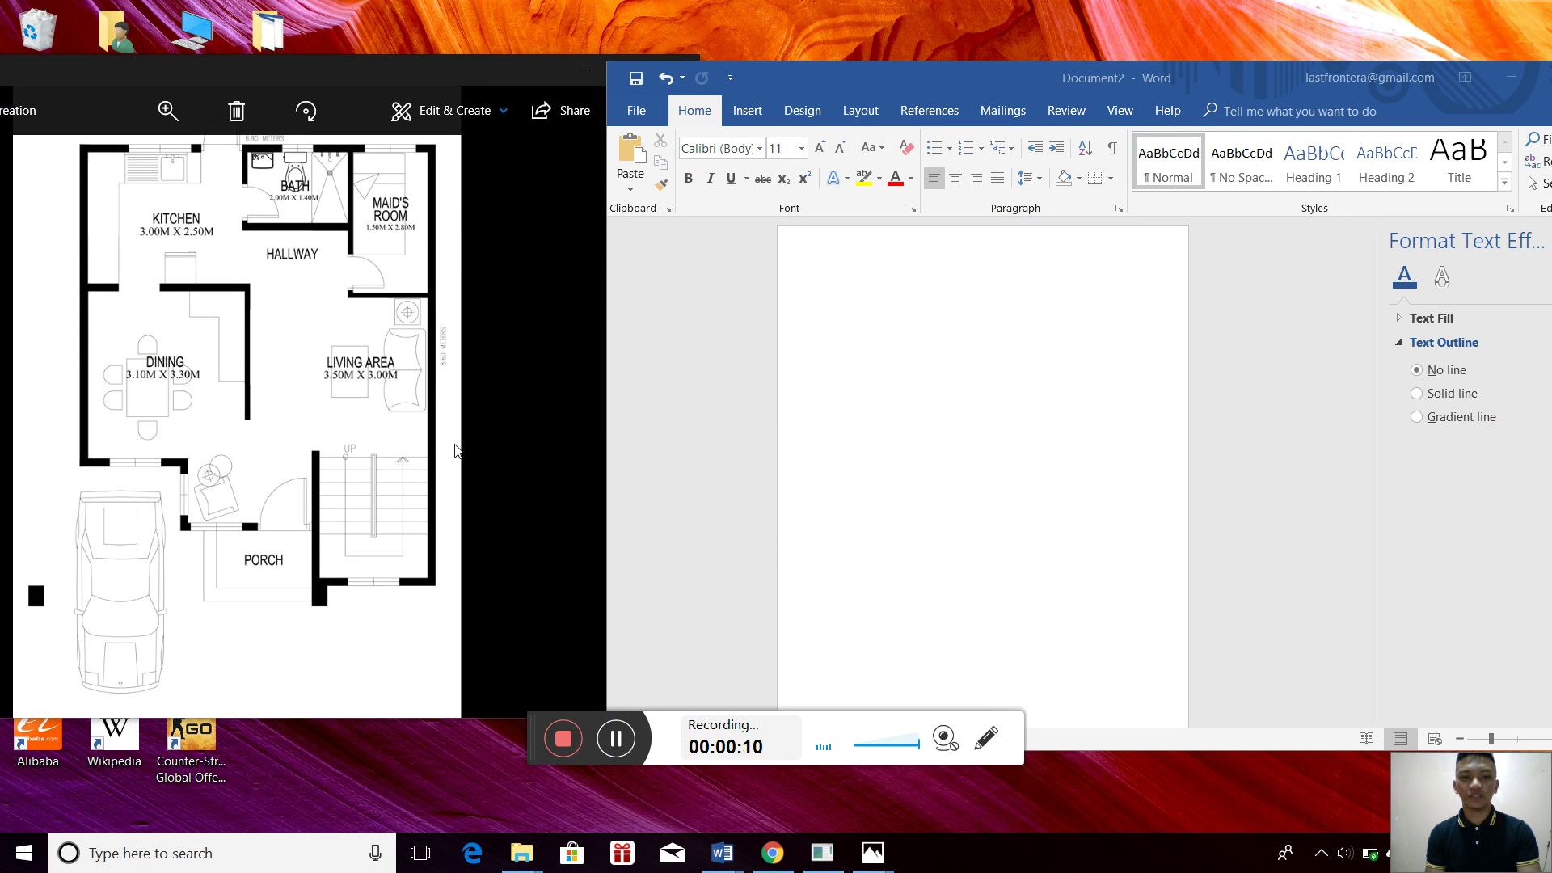
Bring the floor plan picture forward so it stays visible beside the blank Word document
click(377, 412)
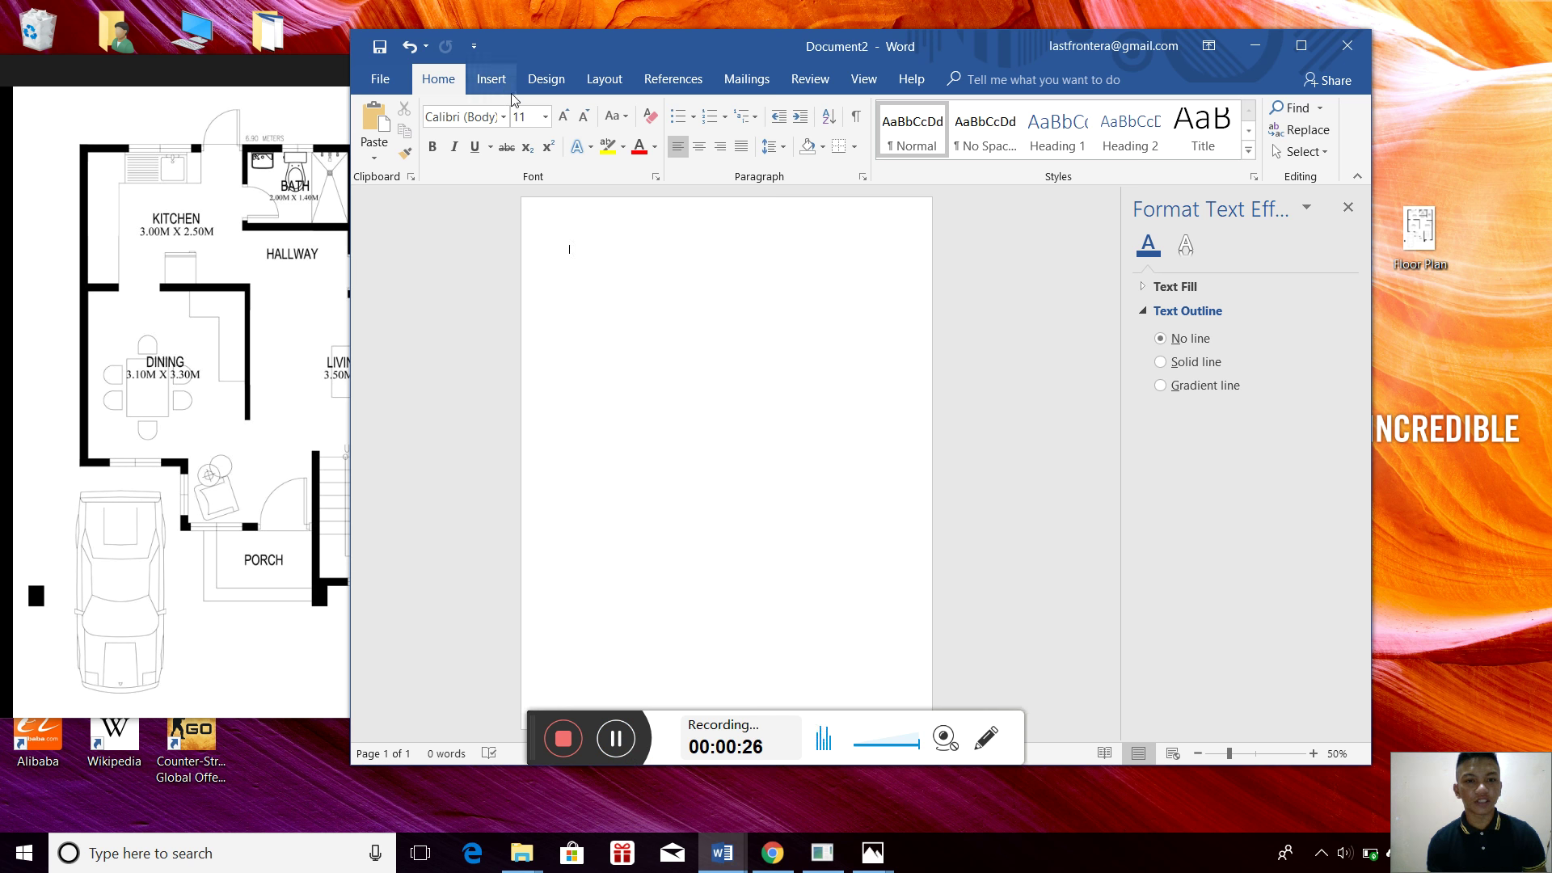
Draw a vertical line shape near the top-left of the page
click(491, 80)
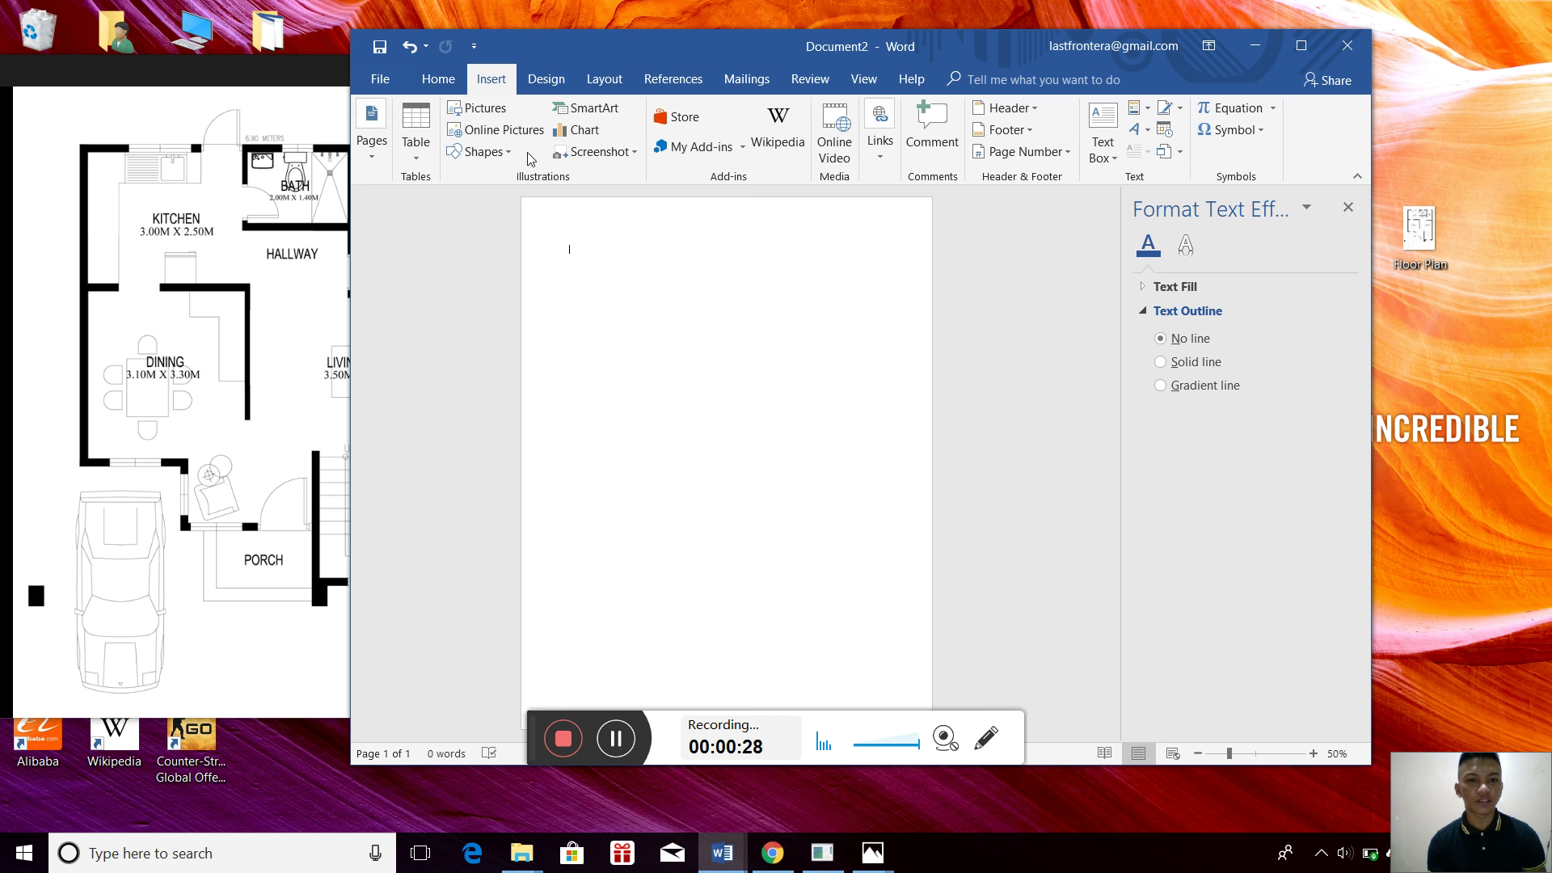
click(479, 152)
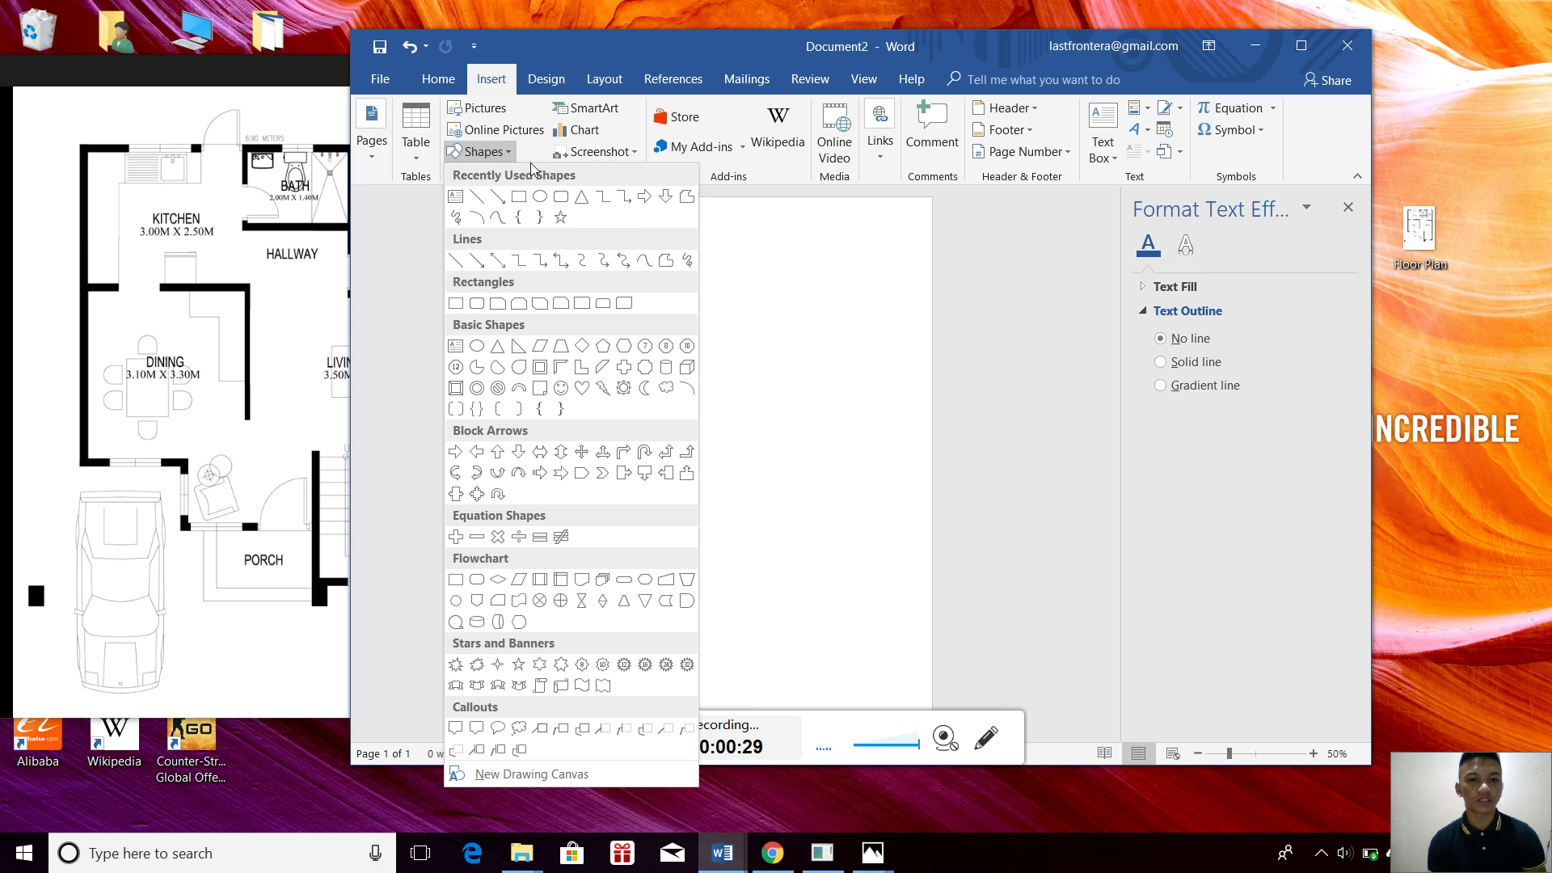
click(477, 202)
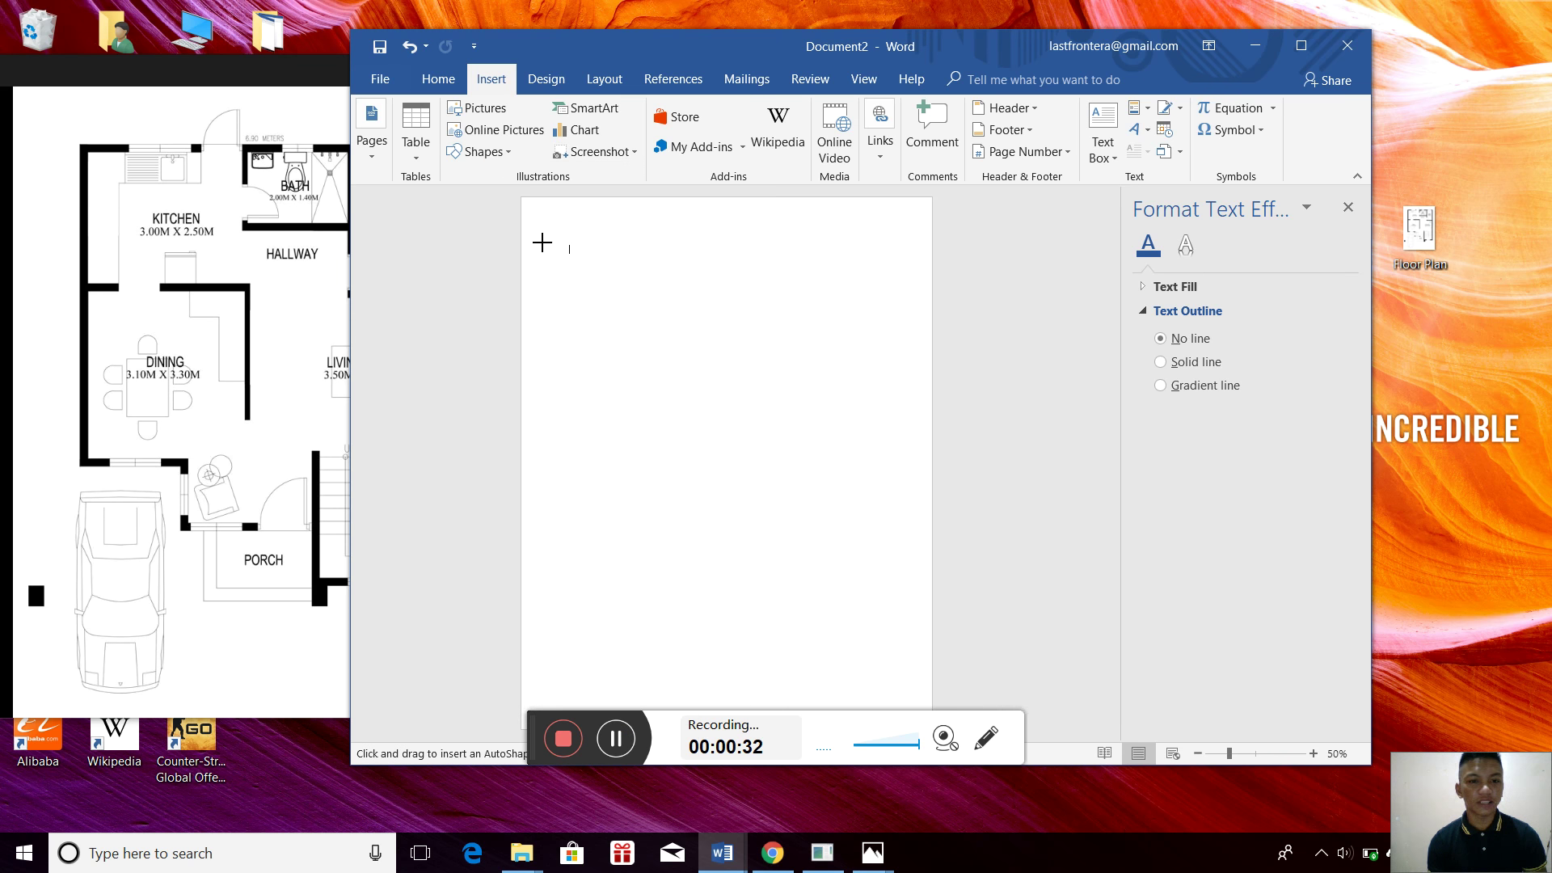
drag(557, 230, 557, 386)
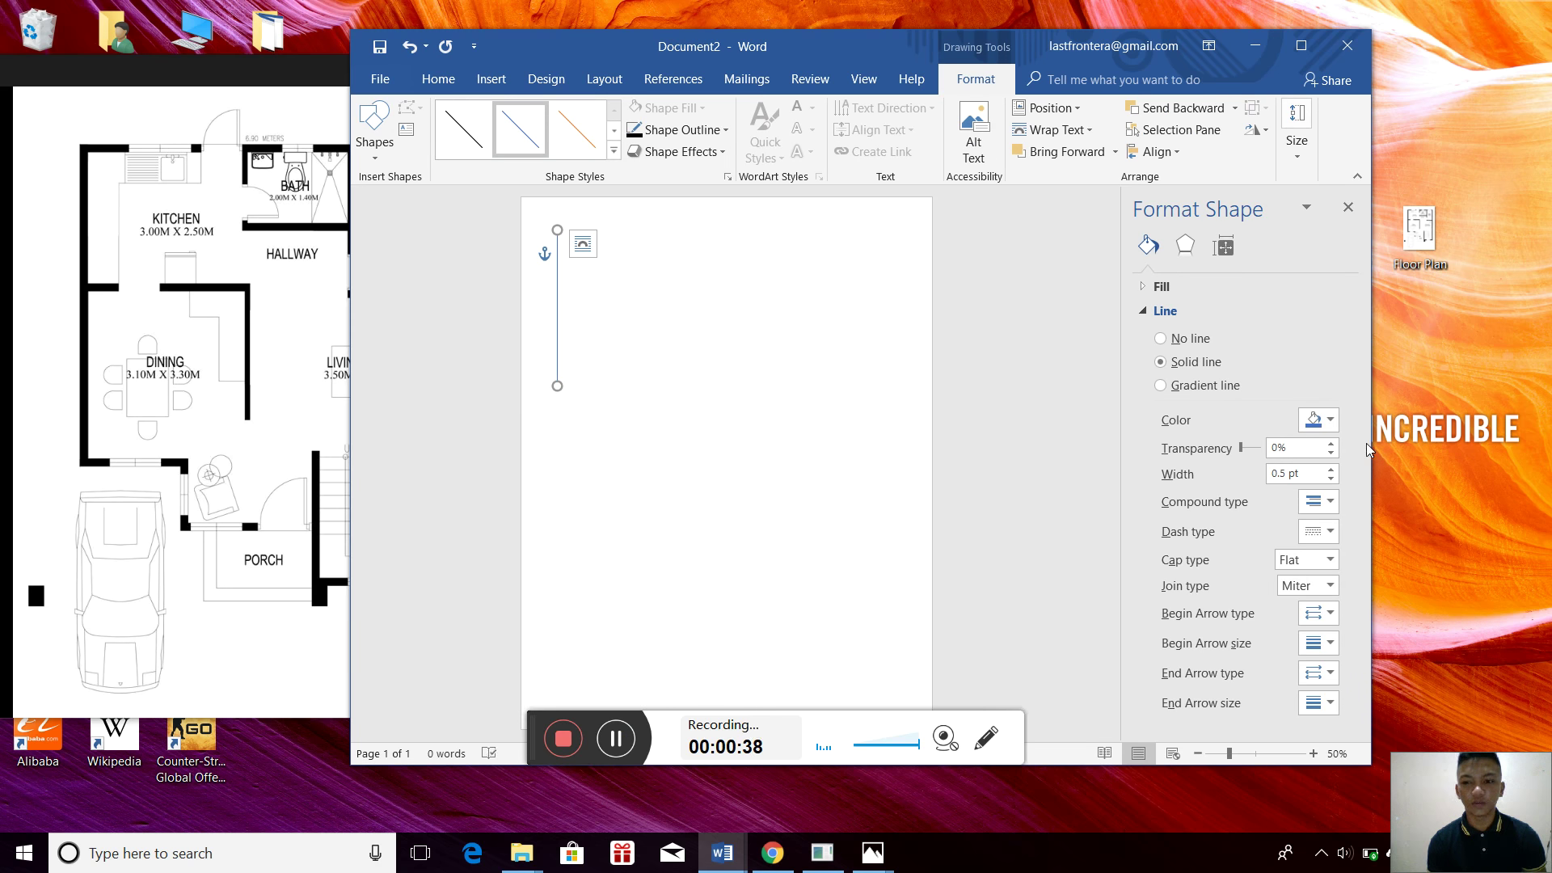
Make the line black with a 15 pt width
click(1318, 419)
click(1323, 464)
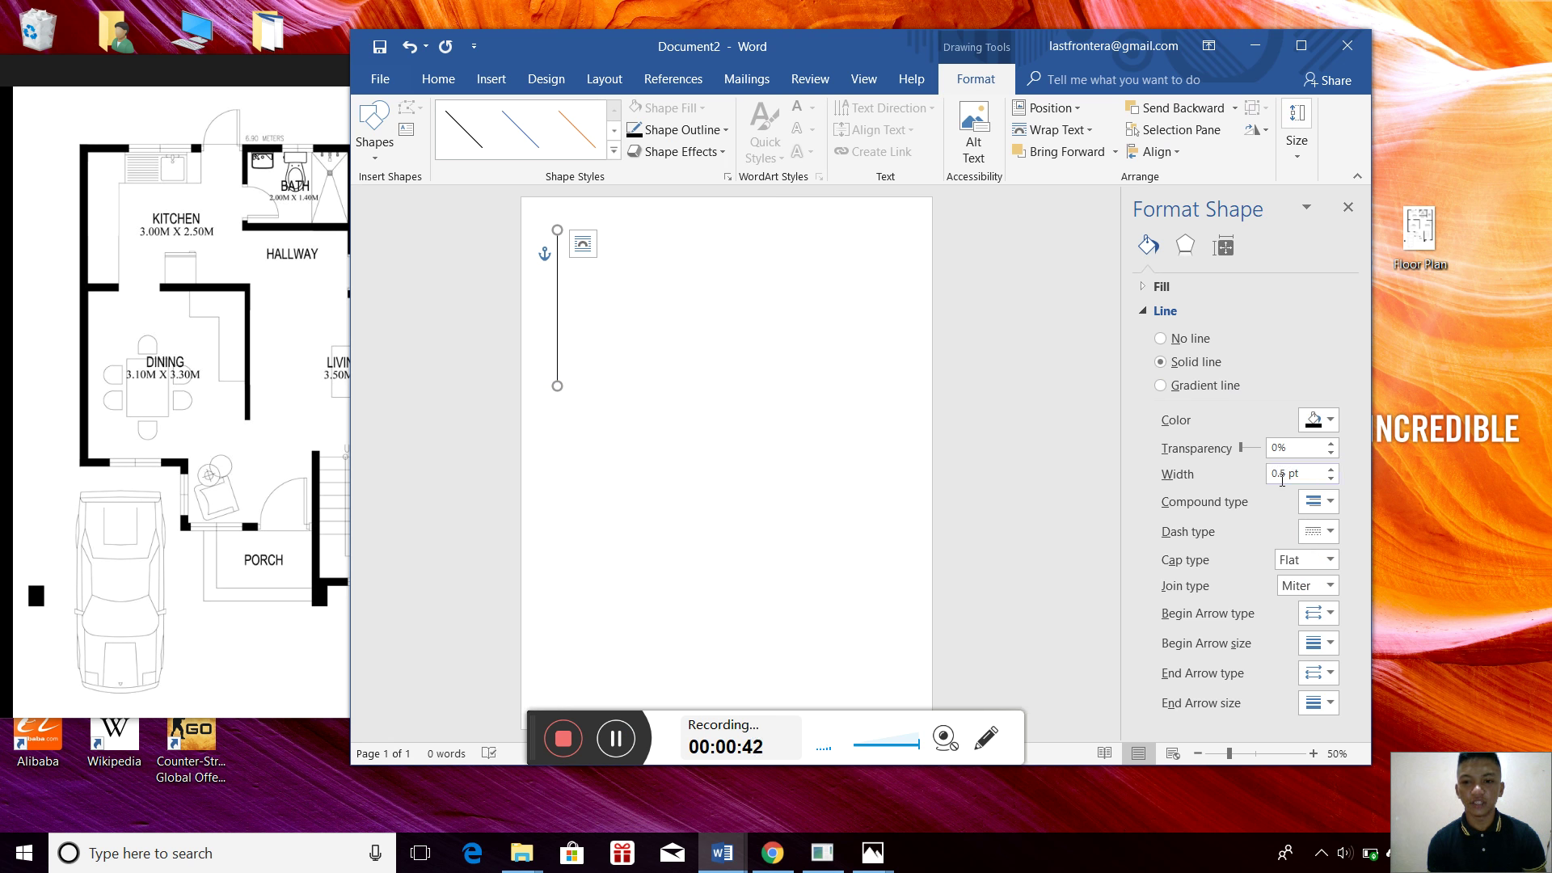
click(1289, 473)
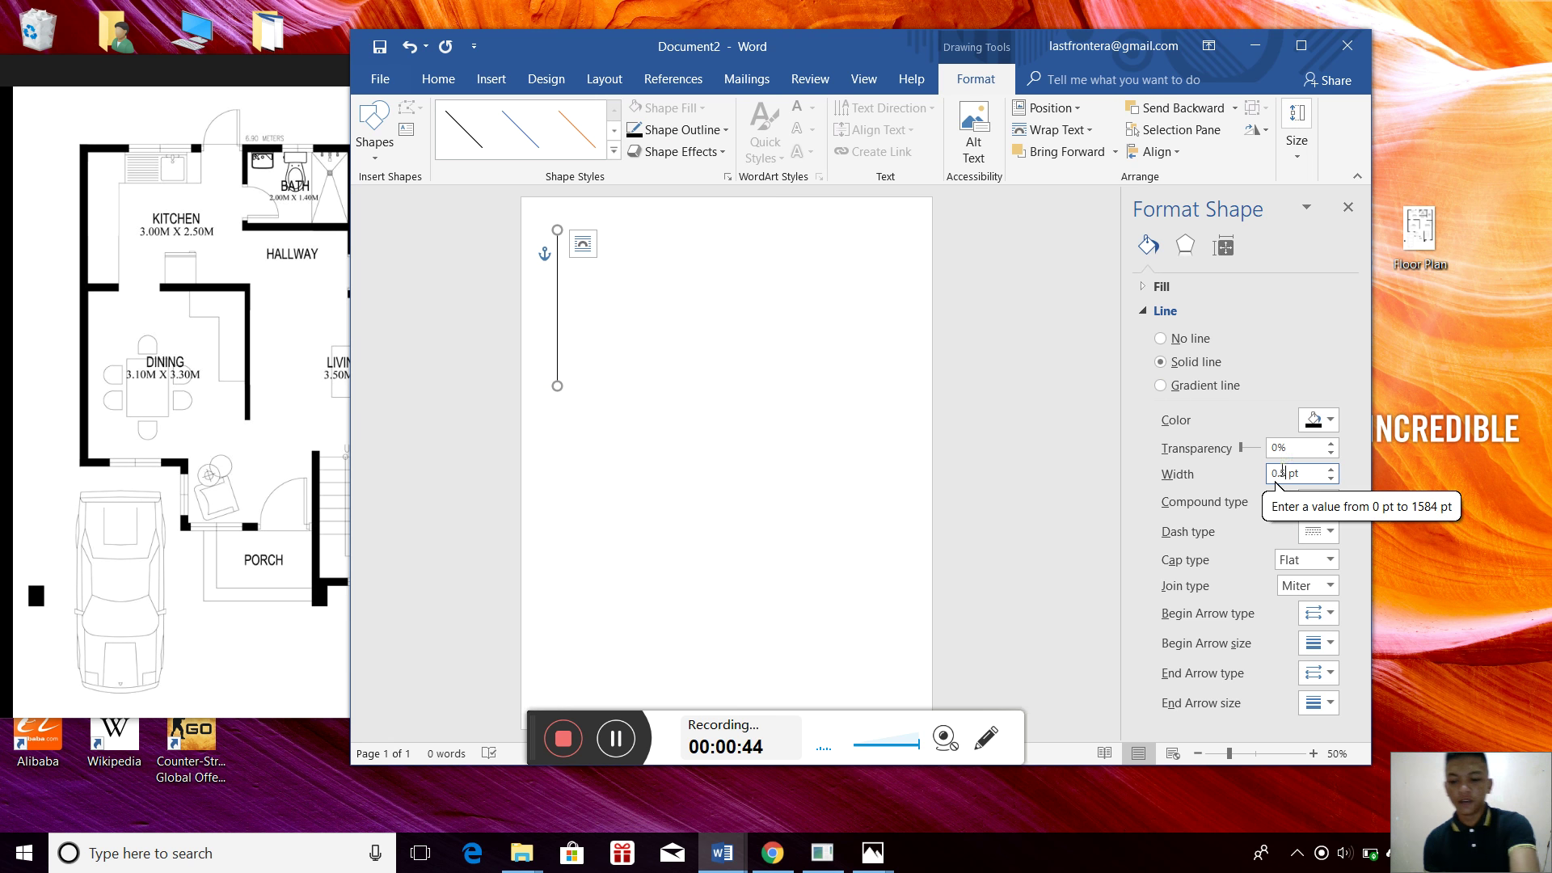
key(BackSpace)
key(BackSpace)
key(BackSpace)
text(15)
key(Return)
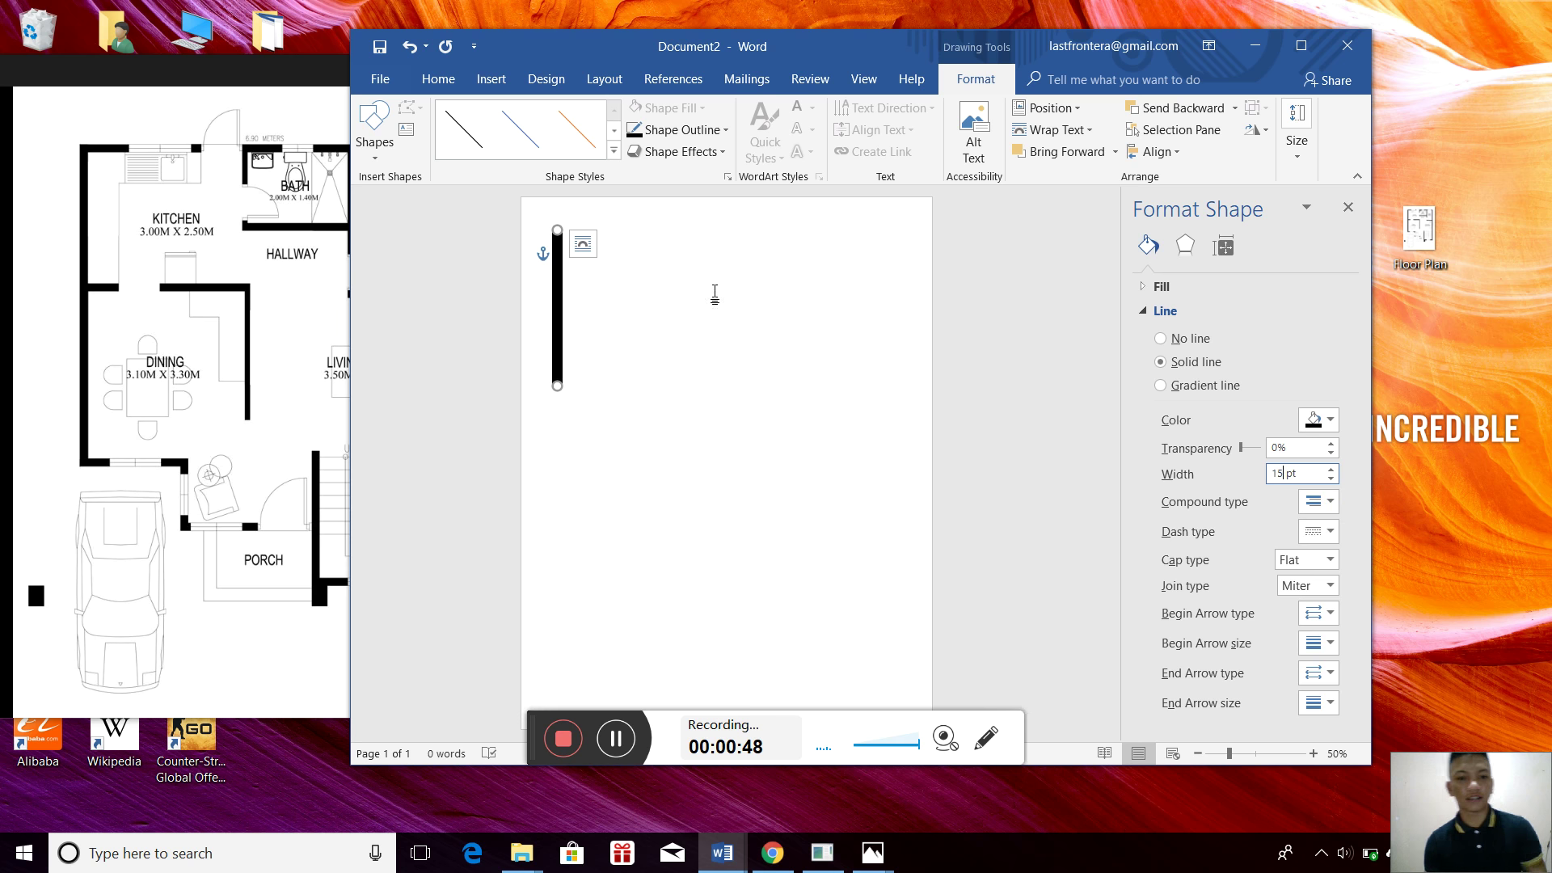
click(584, 356)
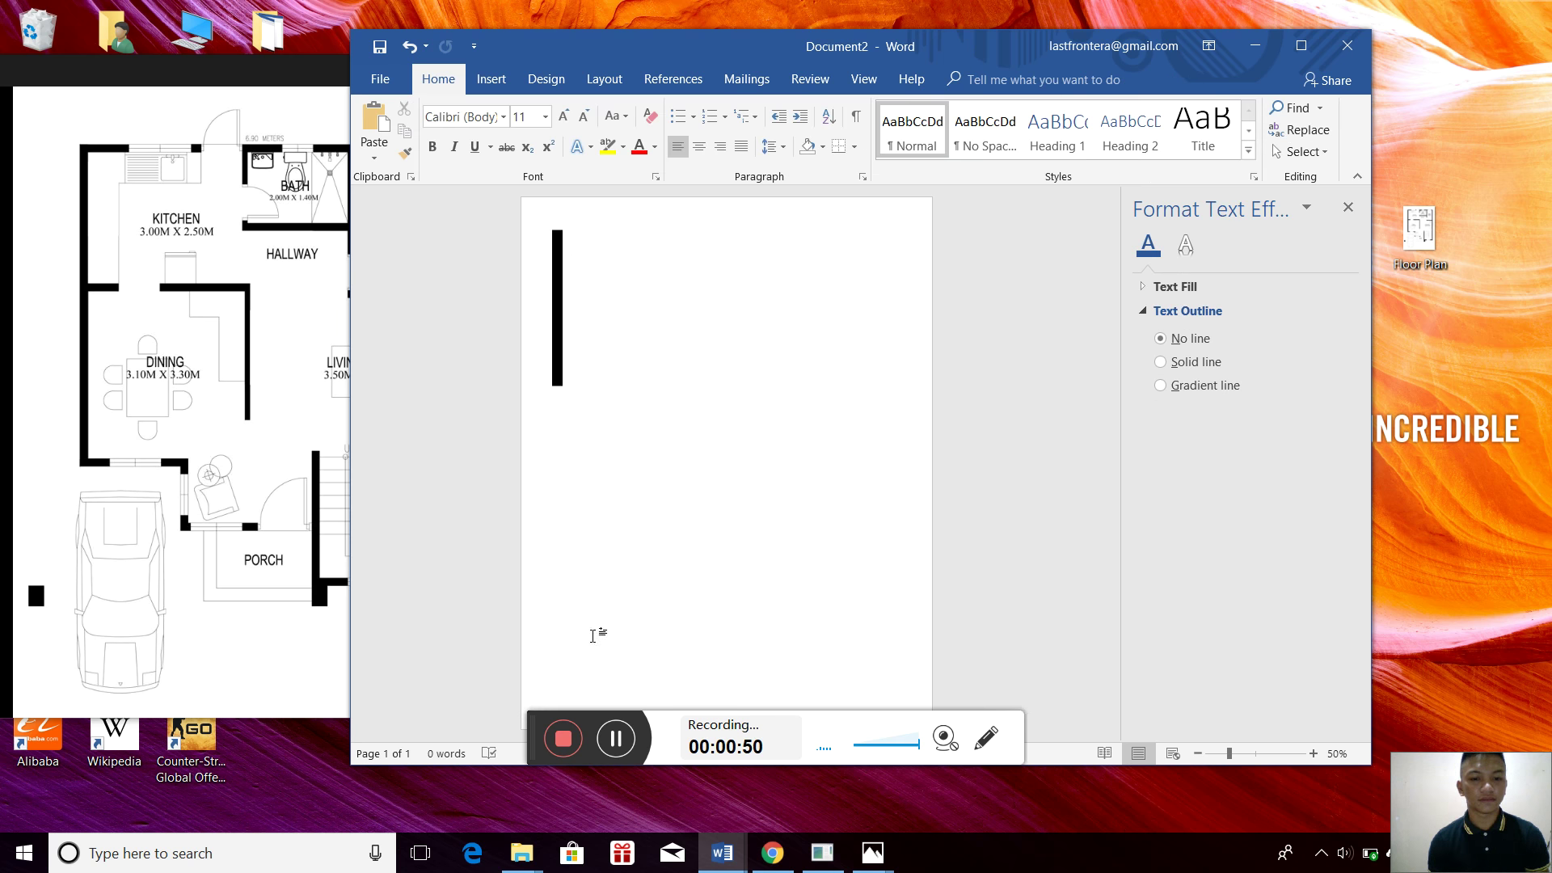
Continue laying out the floor plan's 15 pt black walls and room furniture
click(615, 741)
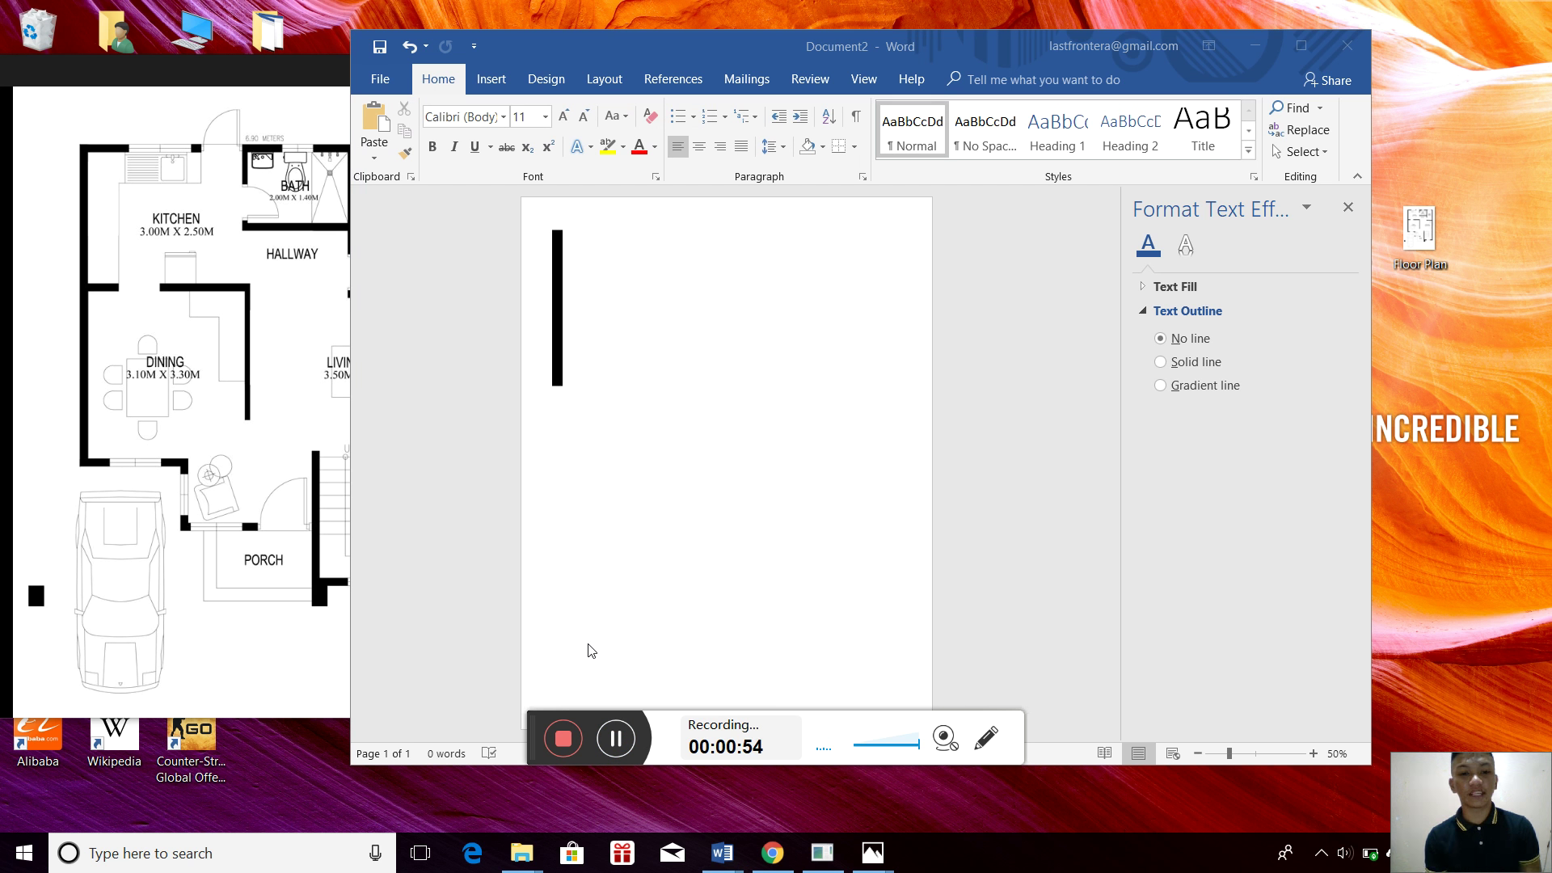
click(616, 738)
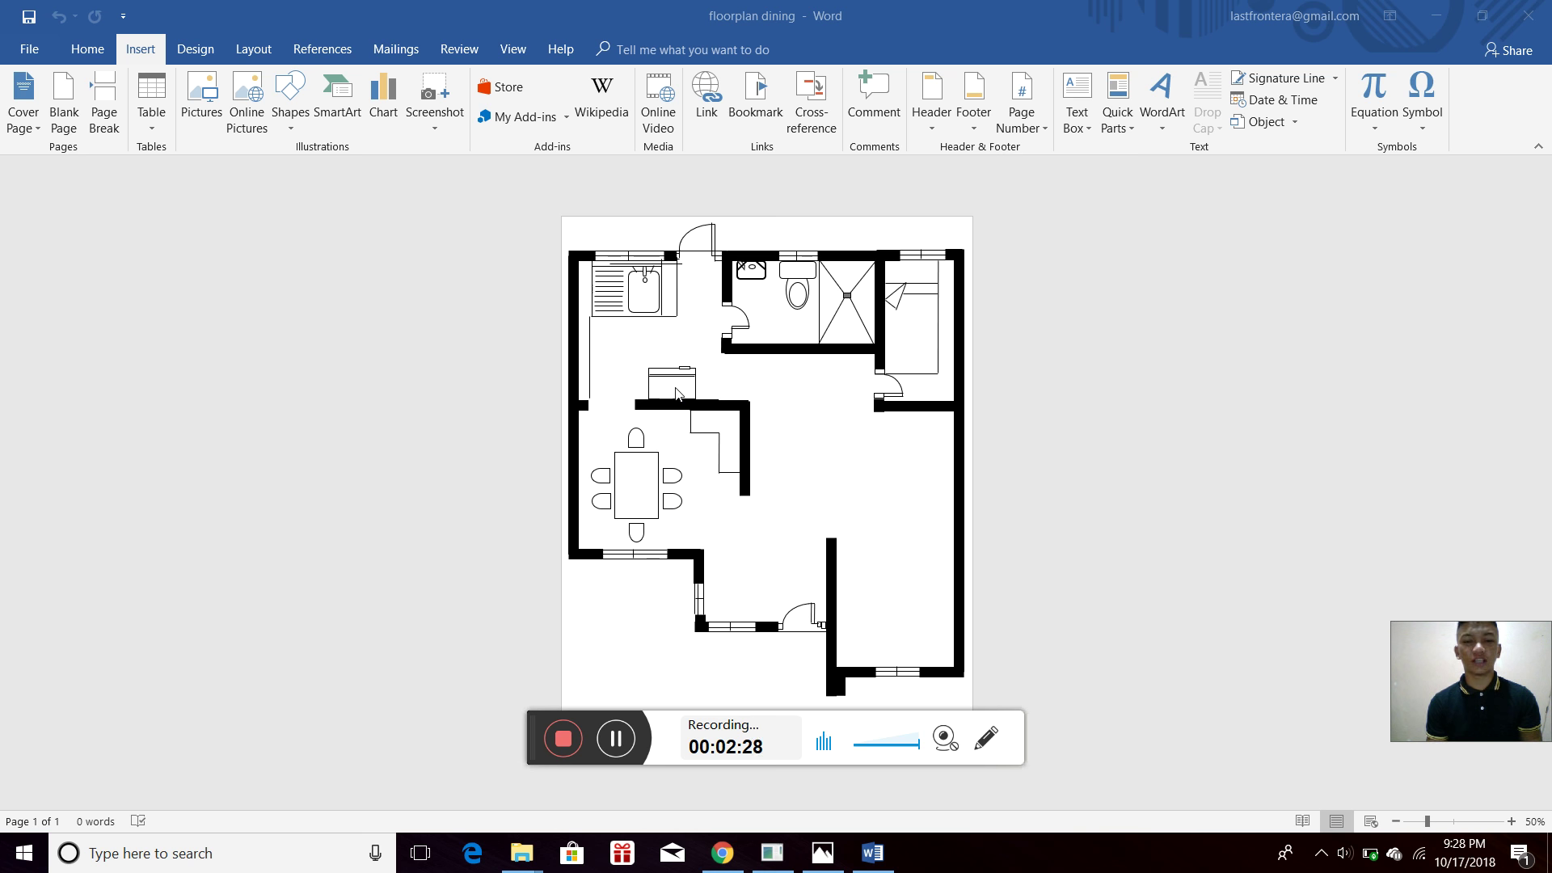
Switch to the 'car' document holding the top-down car drawing
click(616, 738)
click(616, 737)
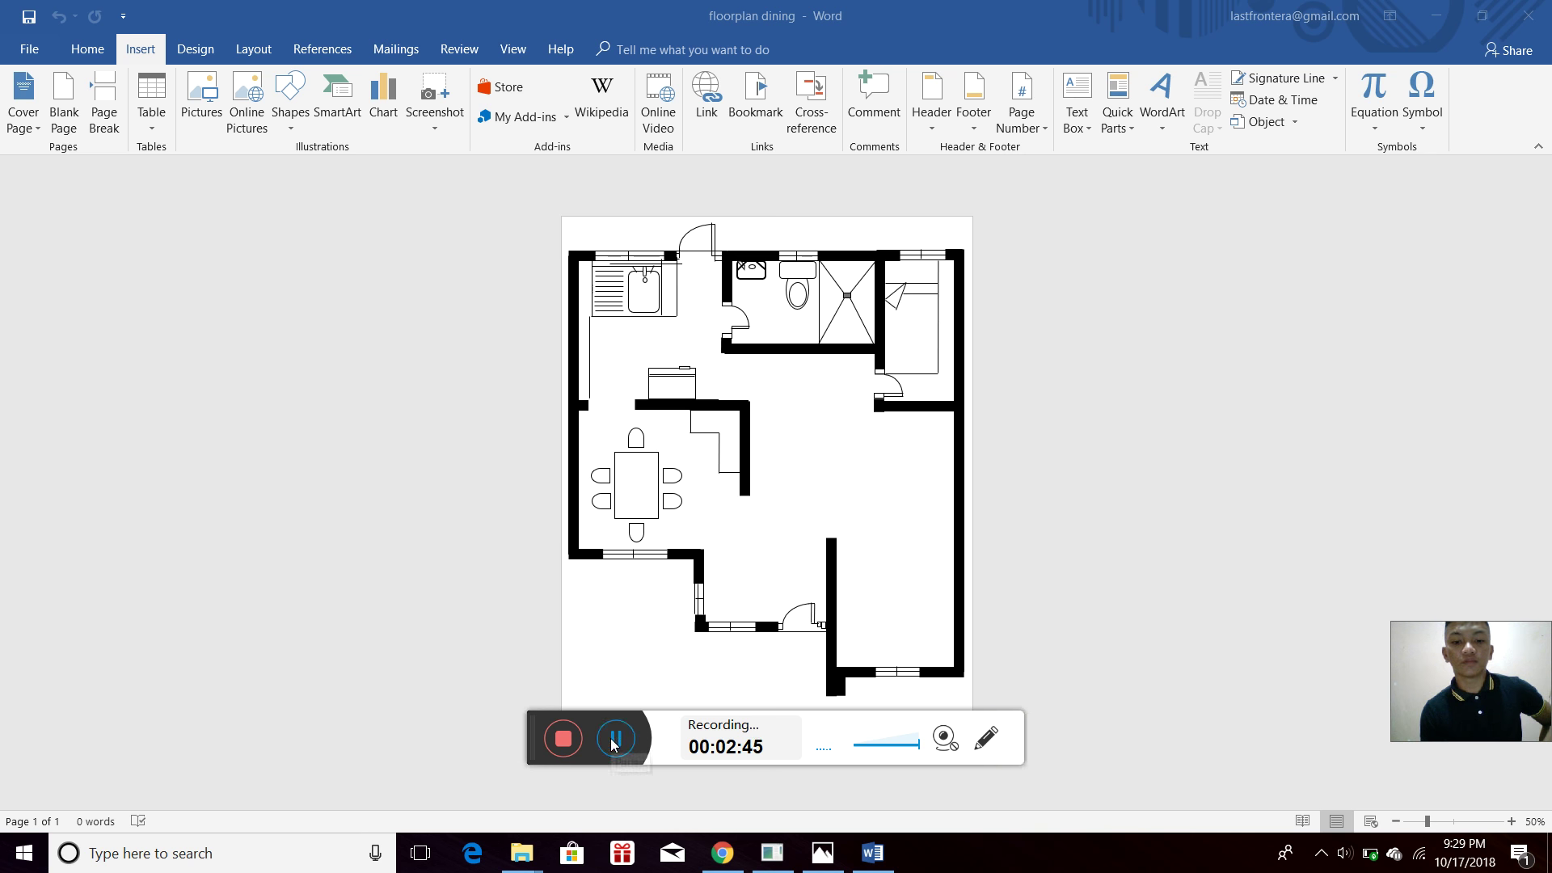
click(614, 738)
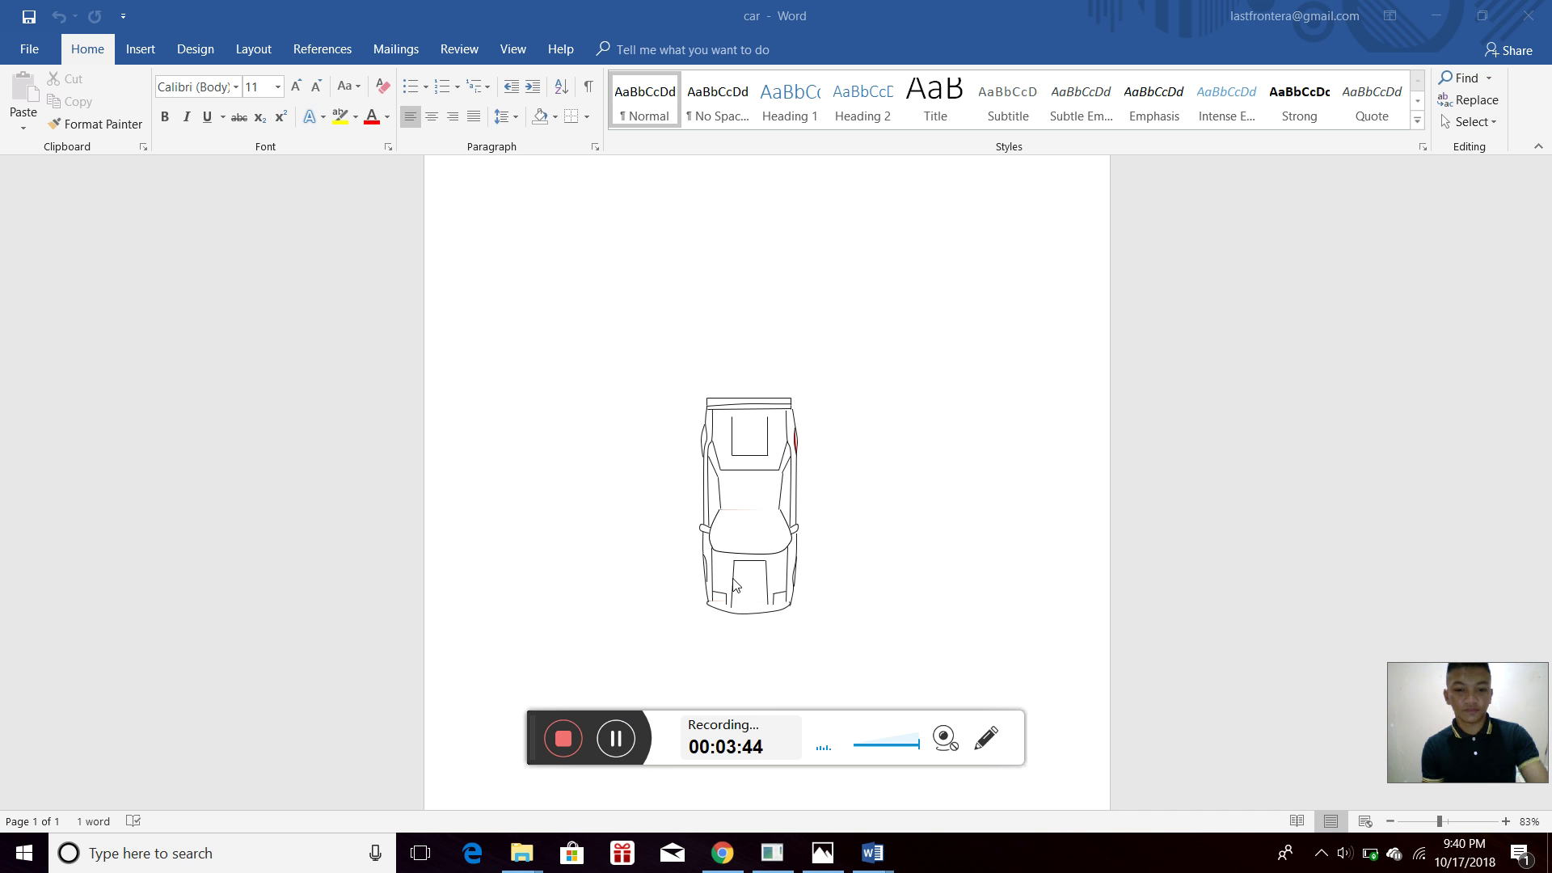
Copy the car drawing from the 'car' document
click(773, 536)
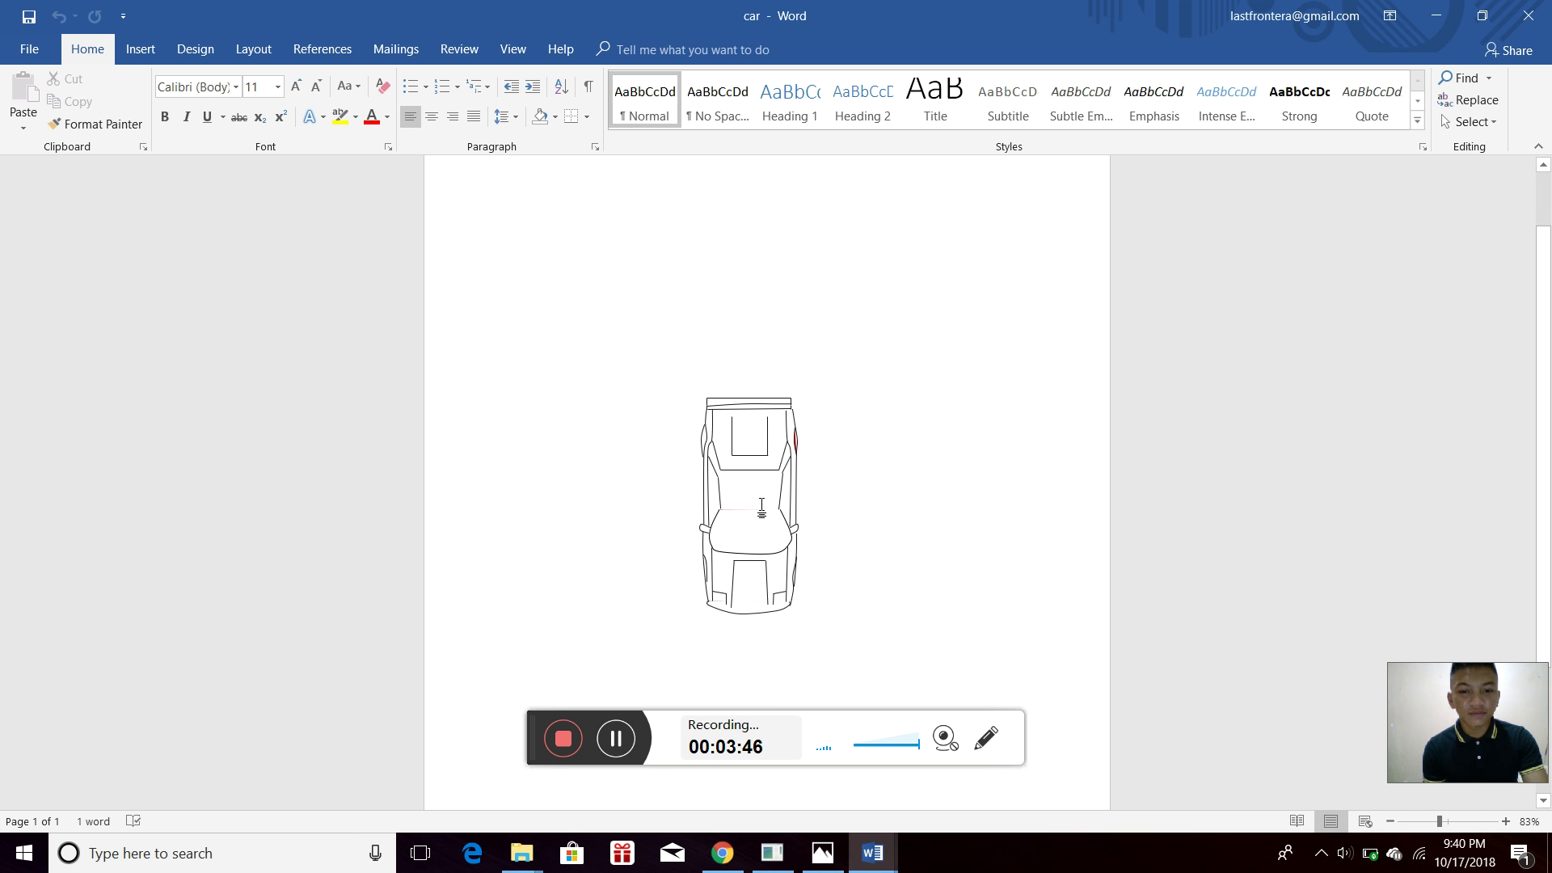
click(788, 447)
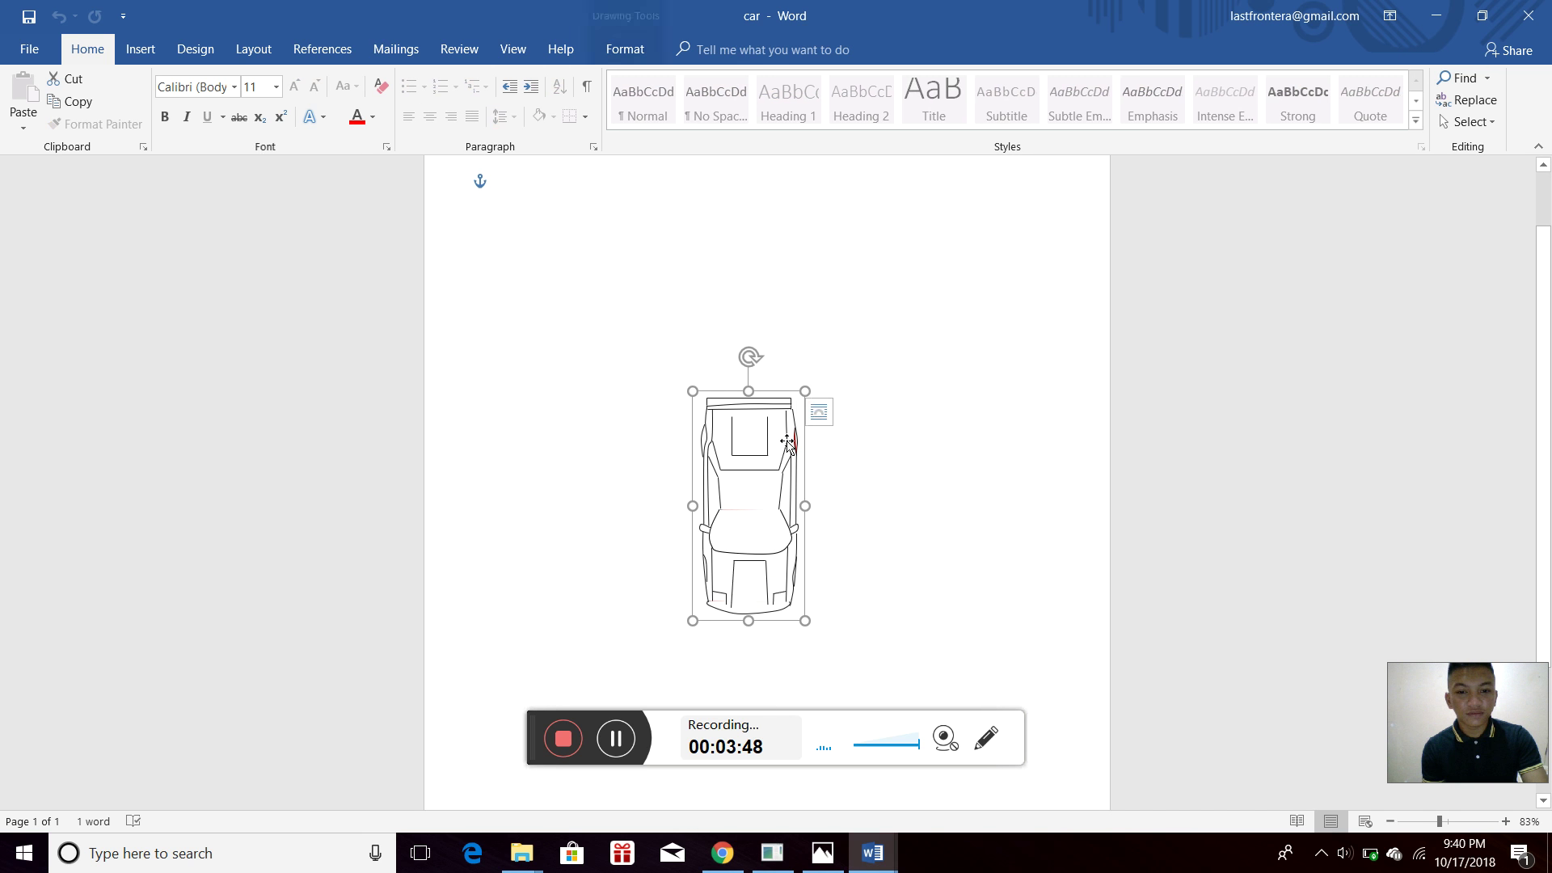
key(ctrl+c)
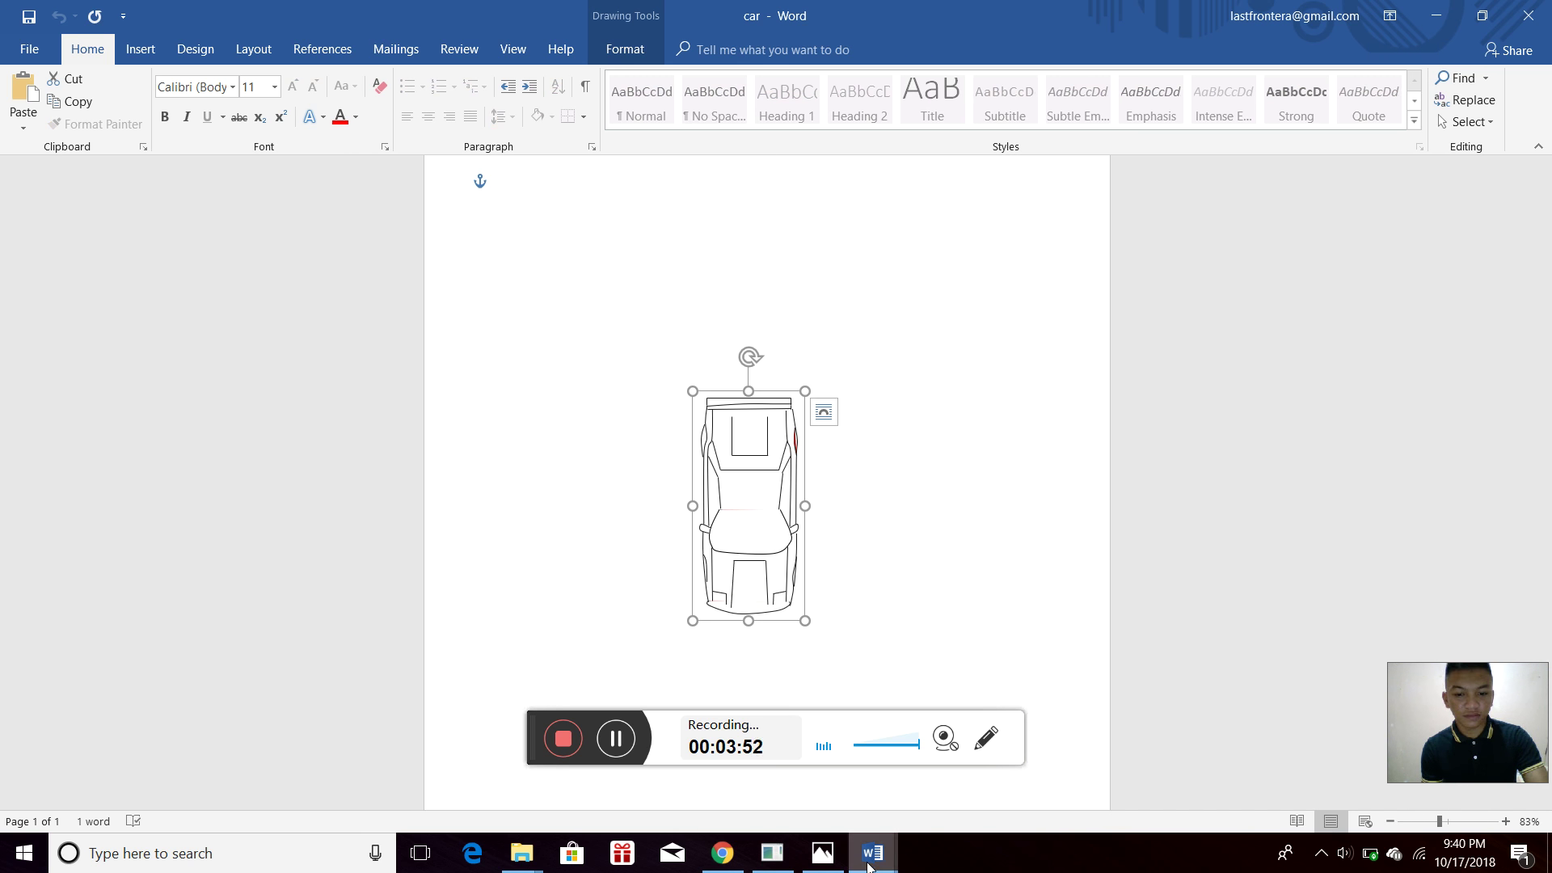
Paste the car into 'floorplan living area' and park it in the lower-left garage
mouse_move(871, 852)
click(913, 796)
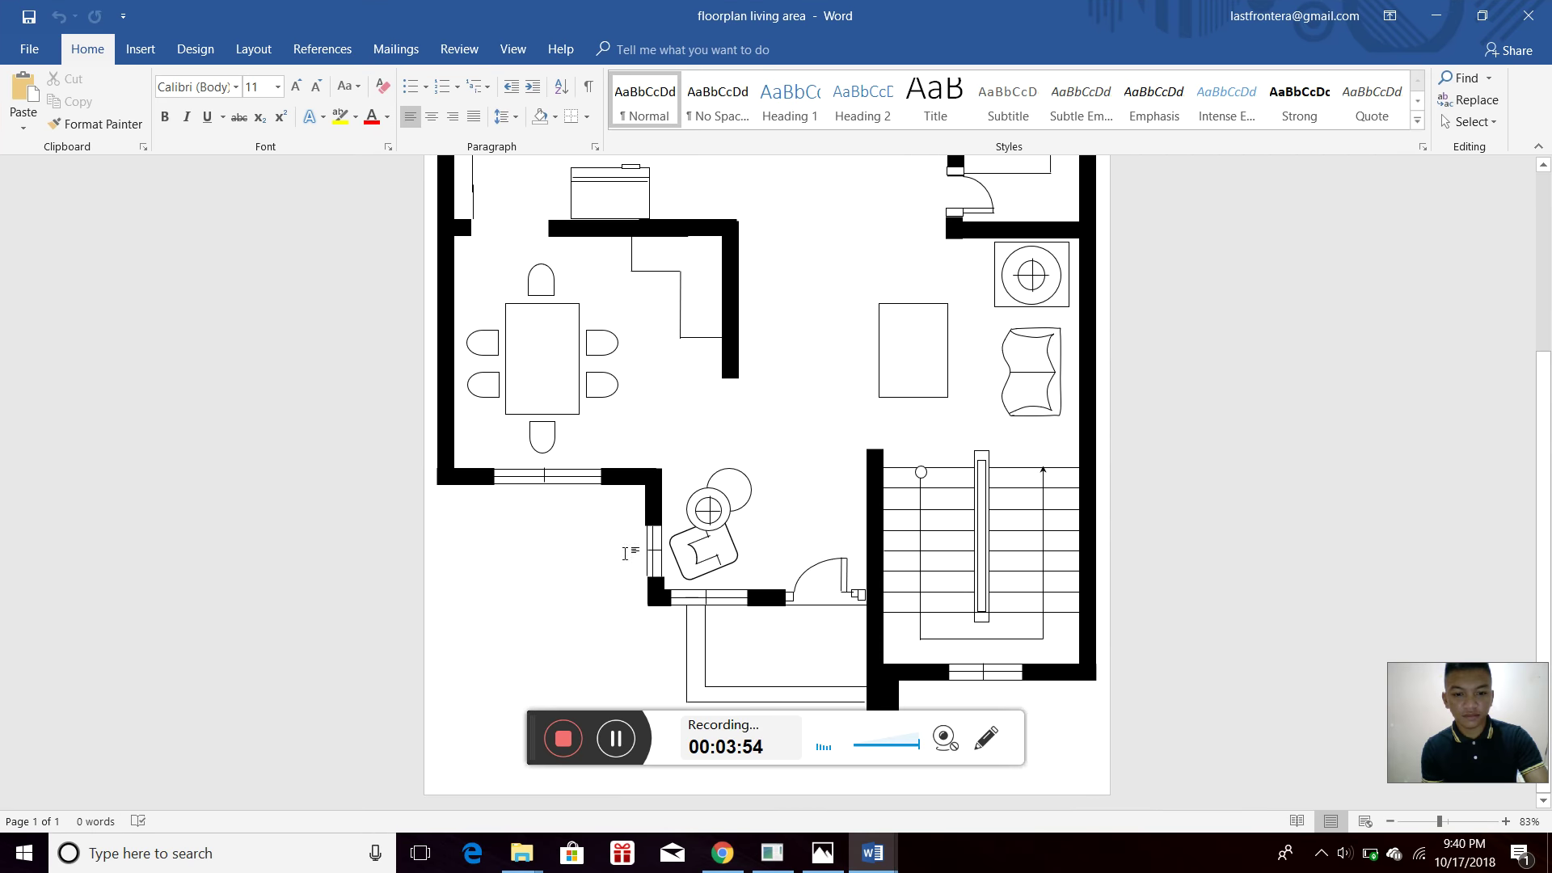
key(ctrl+a)
key(ctrl+v)
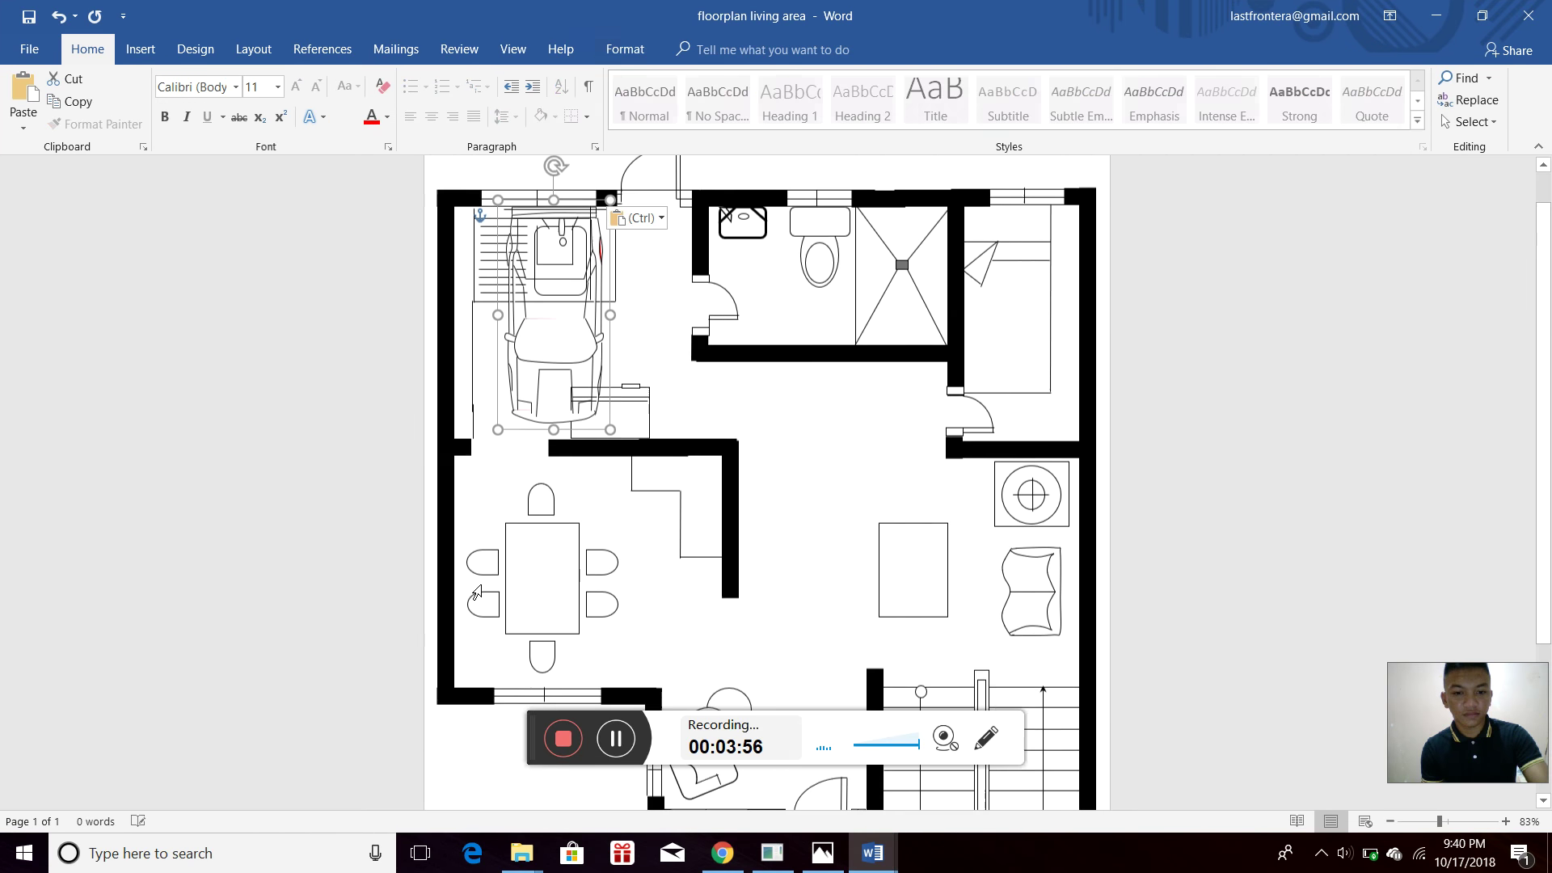
drag(574, 249, 536, 757)
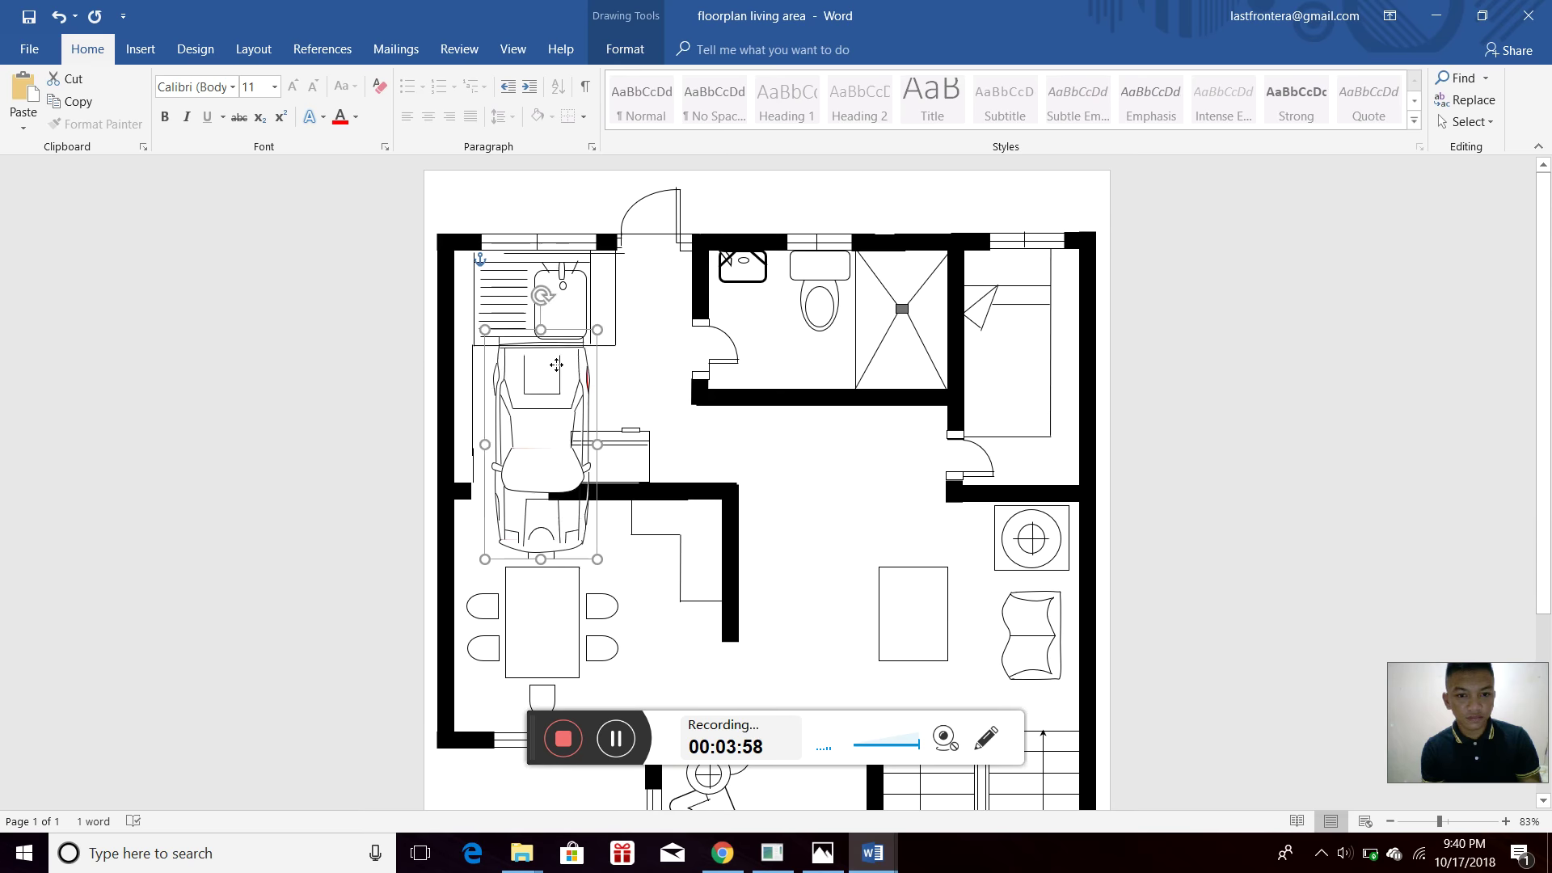
scroll(536, 757, down, 3)
scroll(536, 757, down, 2)
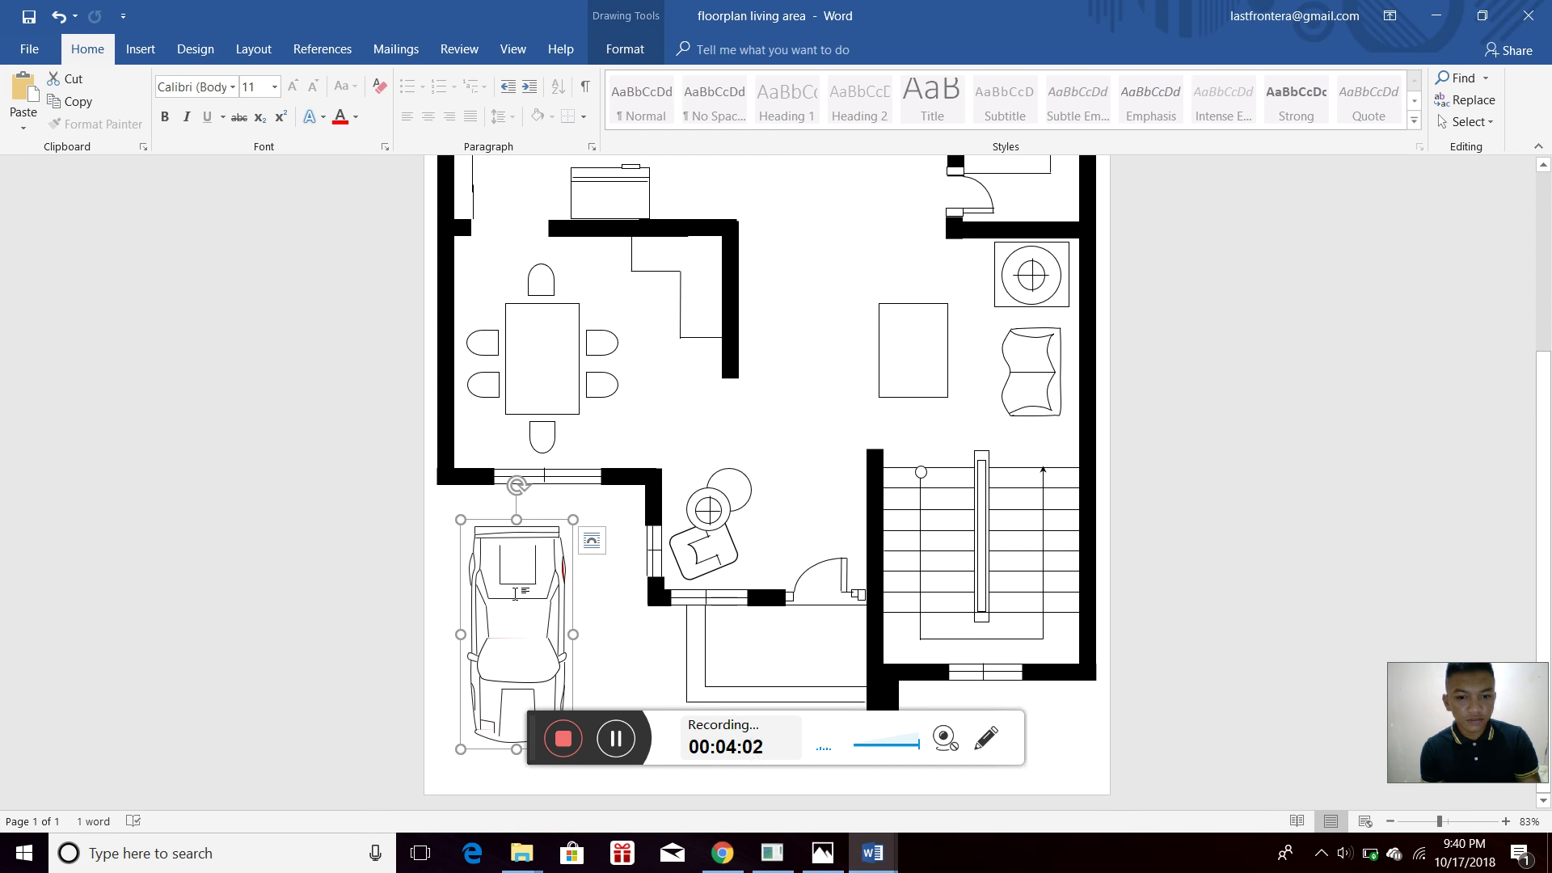
click(618, 686)
scroll(646, 562, down, 4)
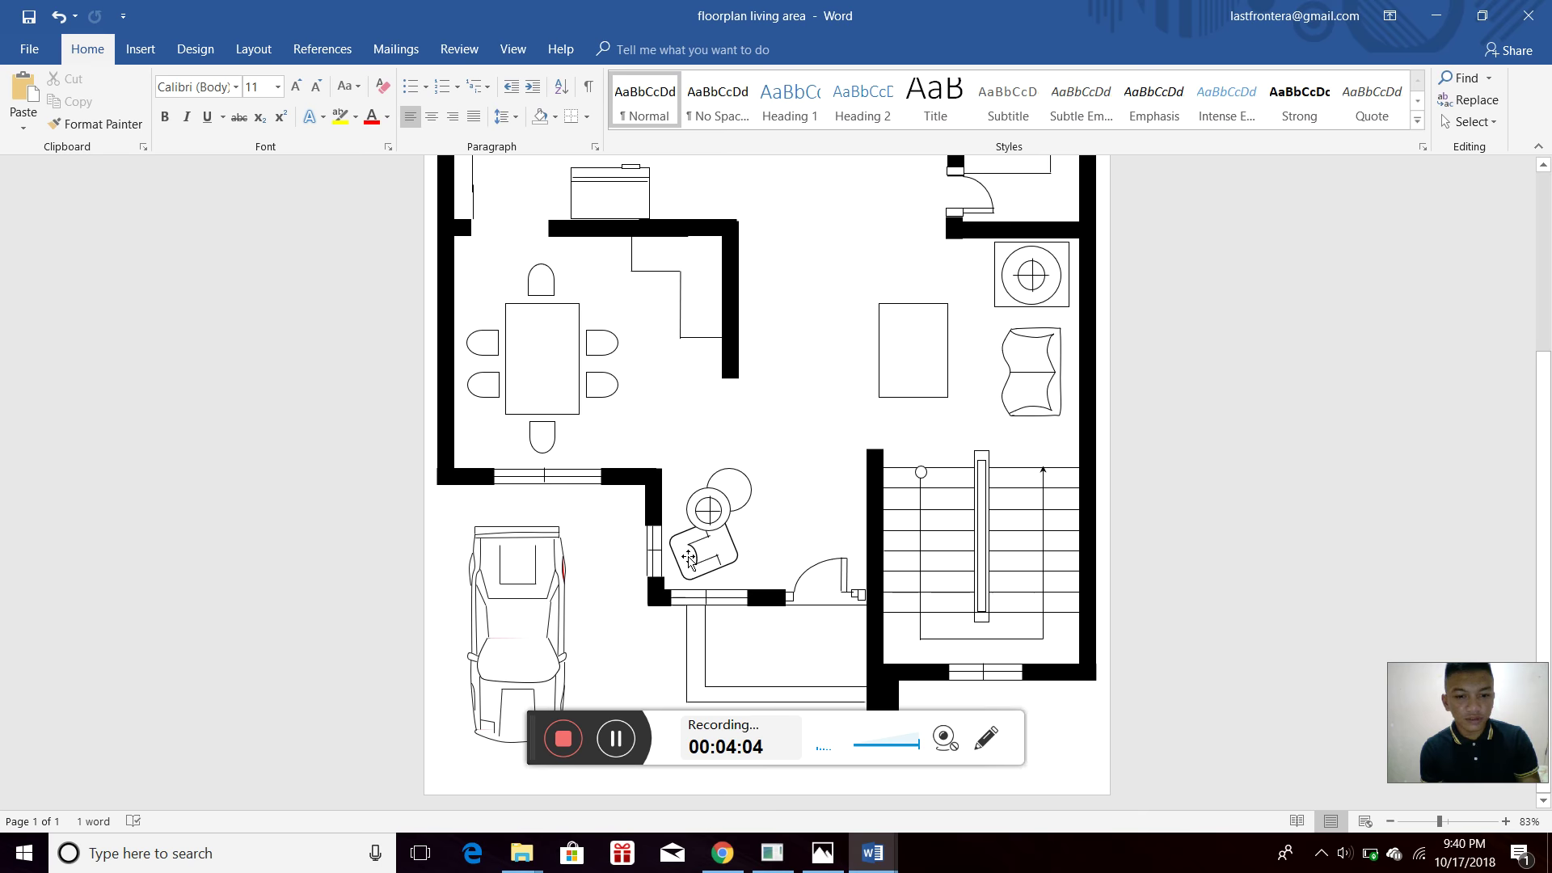